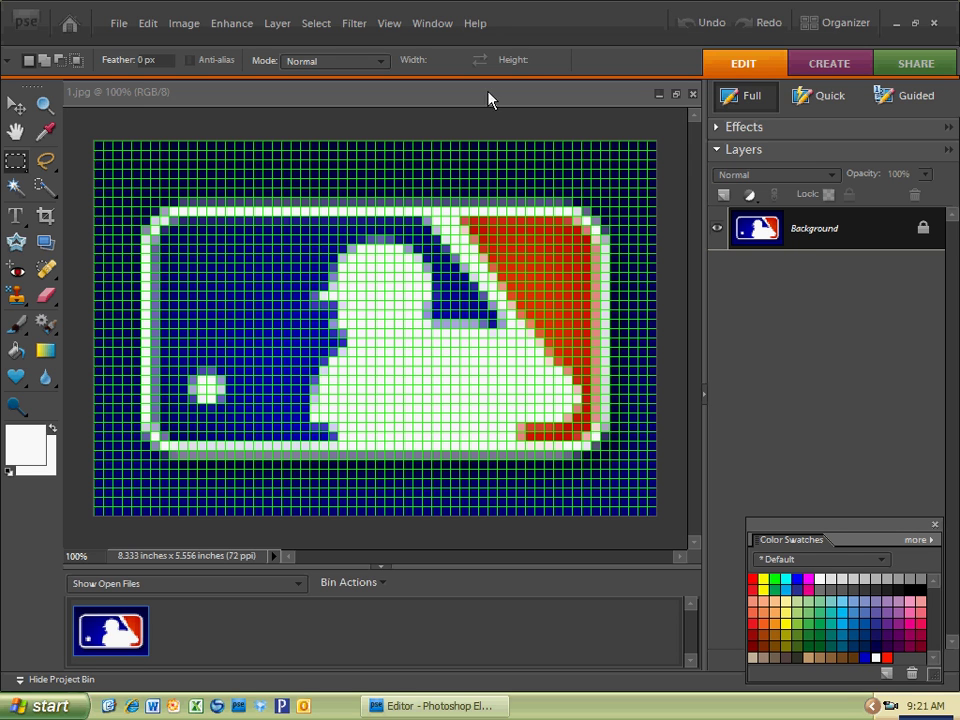
- Keep grid snapping on and marquee-select a single cell inside the white batter figure
left_click(26, 172)
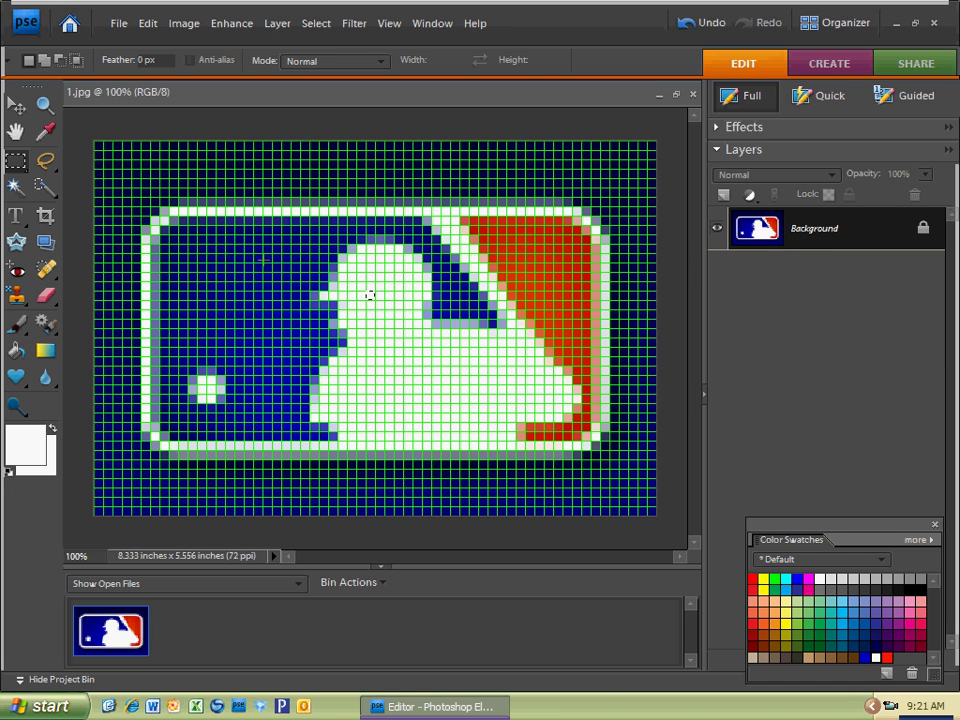
left_click_drag(366, 338, 450, 418)
left_click(388, 360)
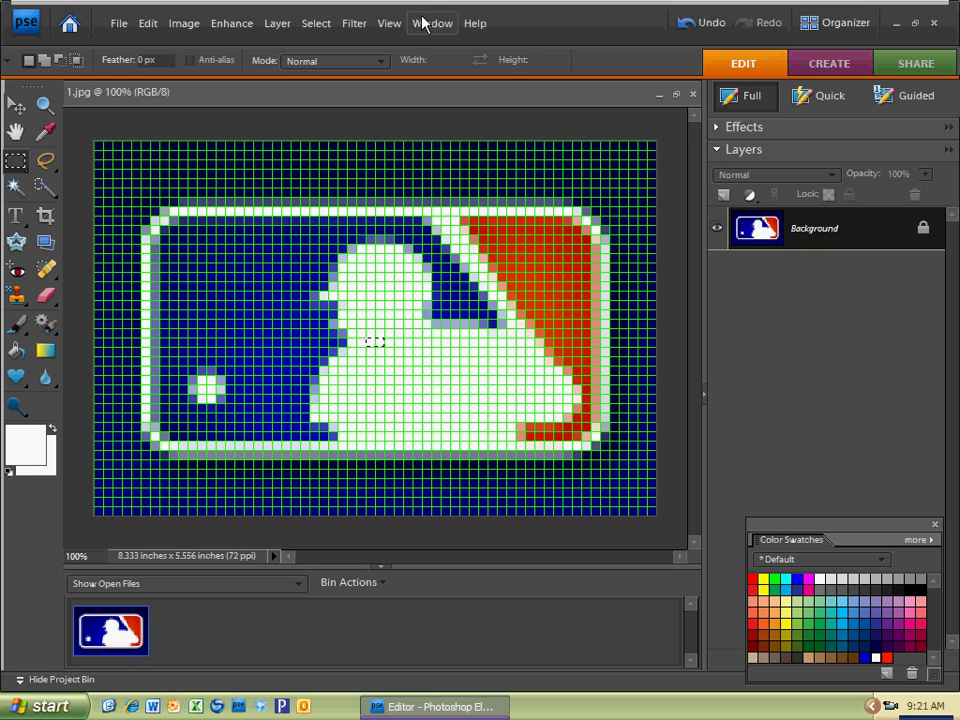
left_click(392, 28)
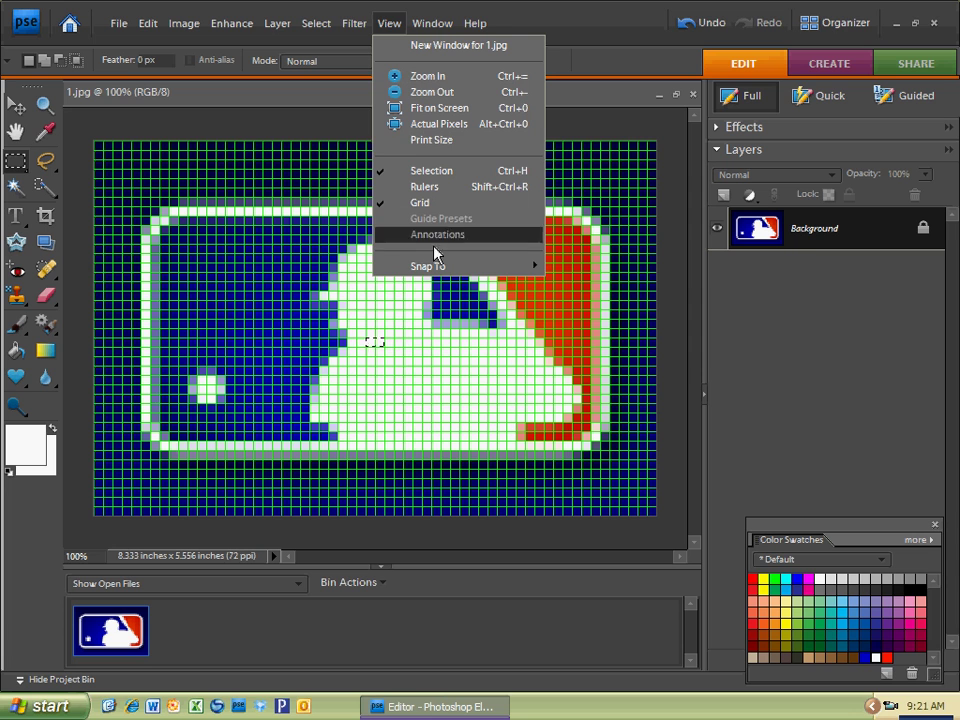
mouse_move(525, 266)
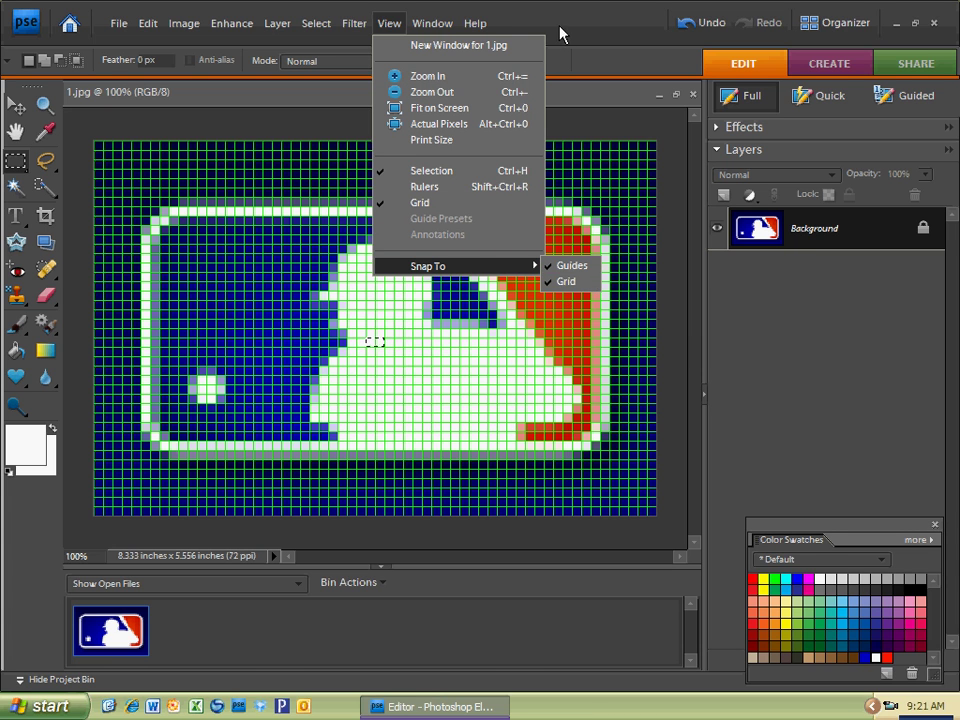
left_click(371, 340)
left_click_drag(368, 320, 403, 409)
left_click(381, 332)
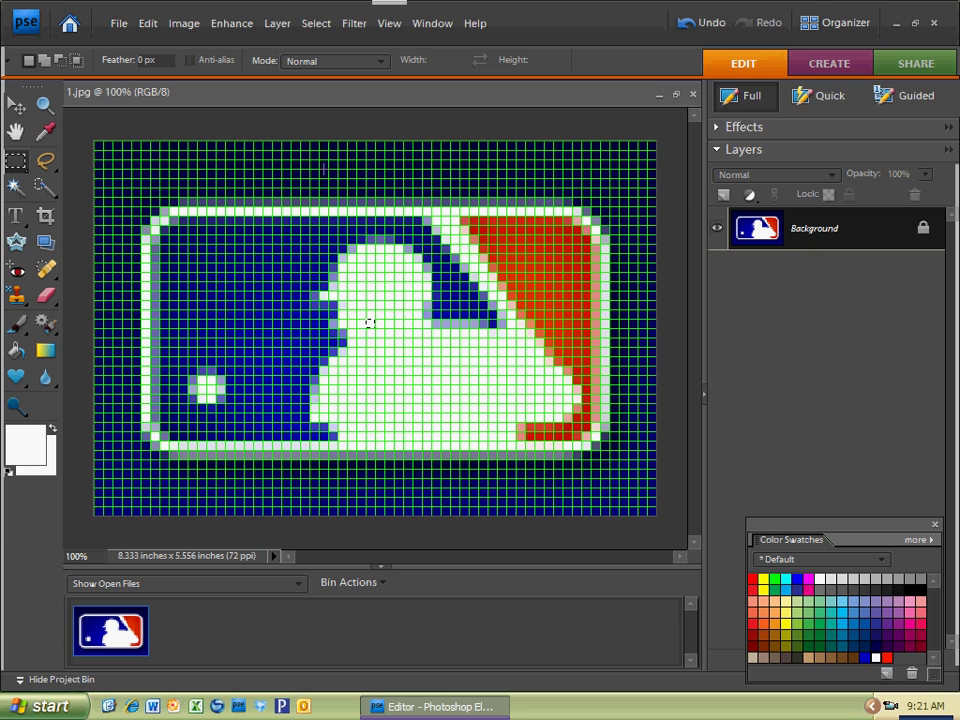
- Fill the selected cell with Black using Edit > Fill Selection
left_click(146, 20)
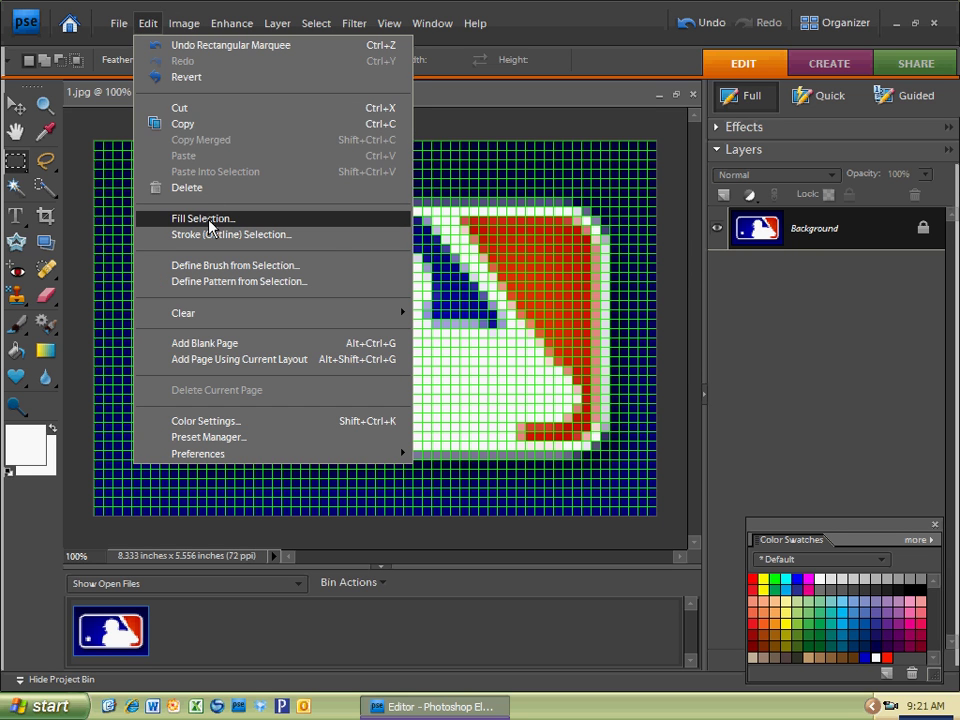
left_click(210, 220)
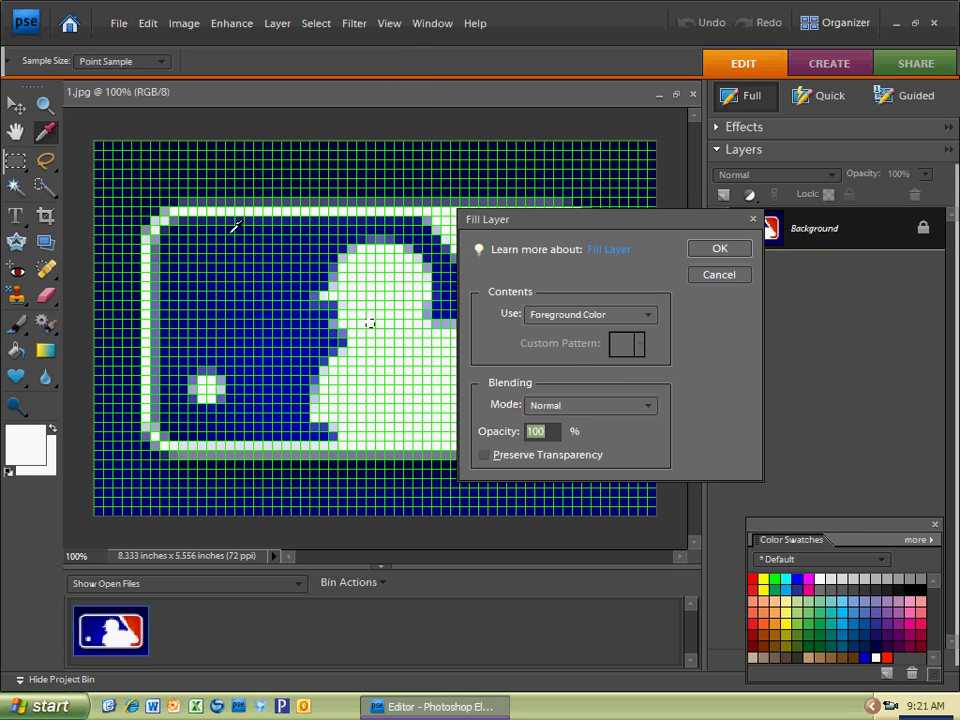
left_click(567, 318)
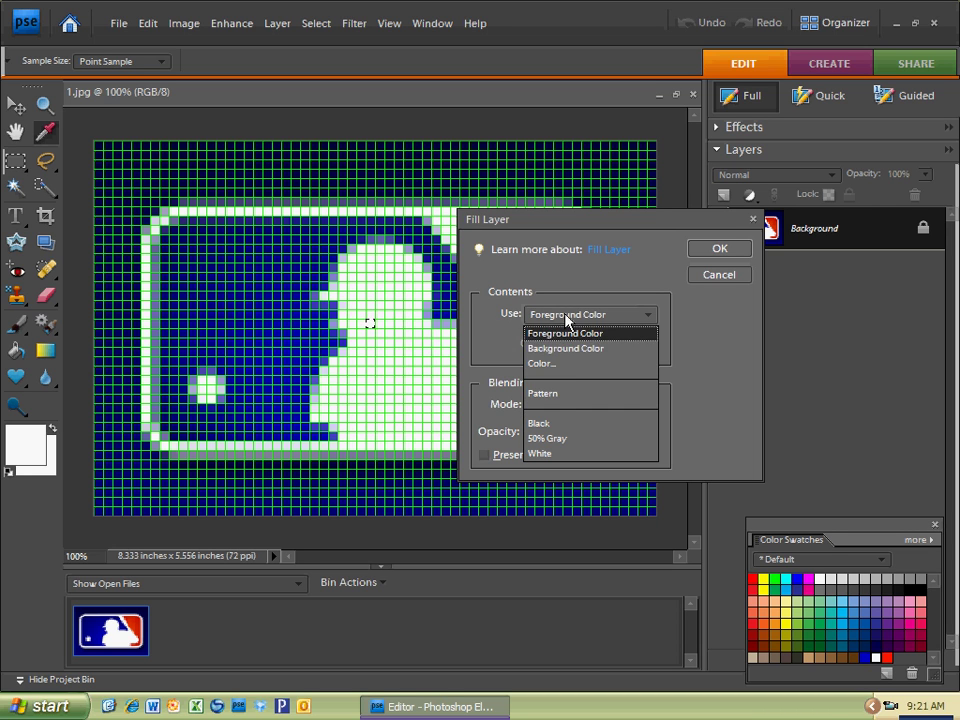
left_click(559, 432)
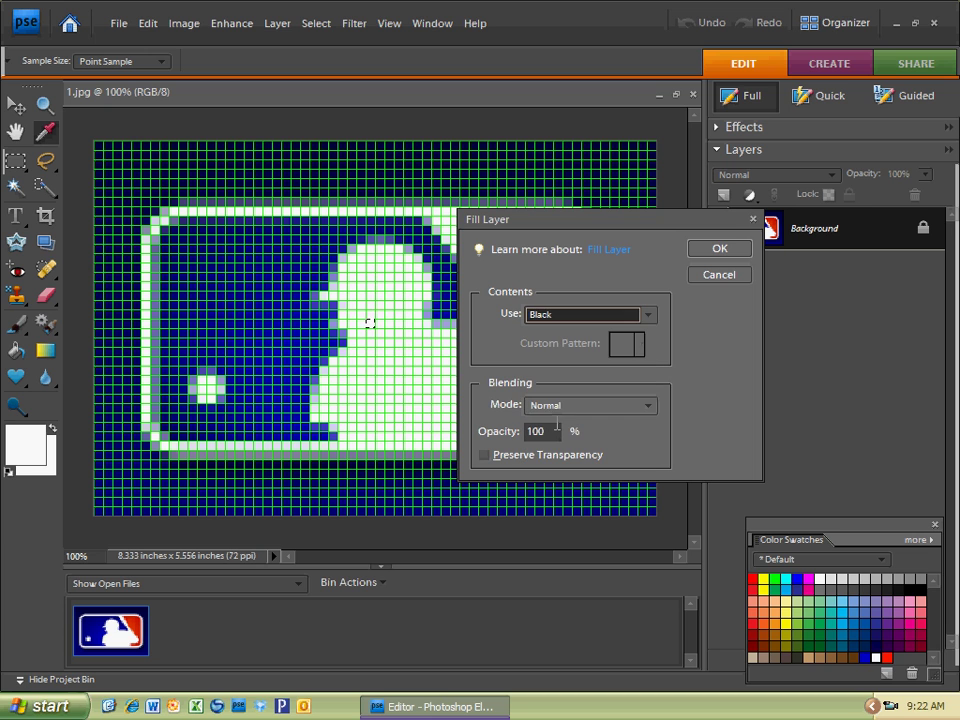
left_click(718, 248)
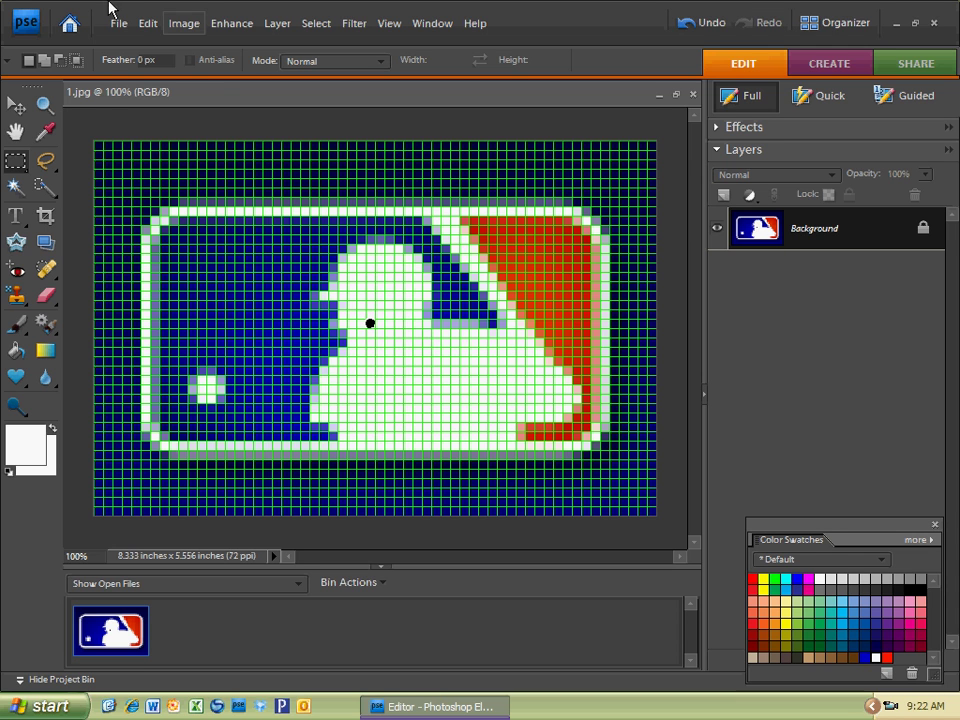
- Define a brush from the selected black cell and name it 'Pixel Brush'
left_click(141, 28)
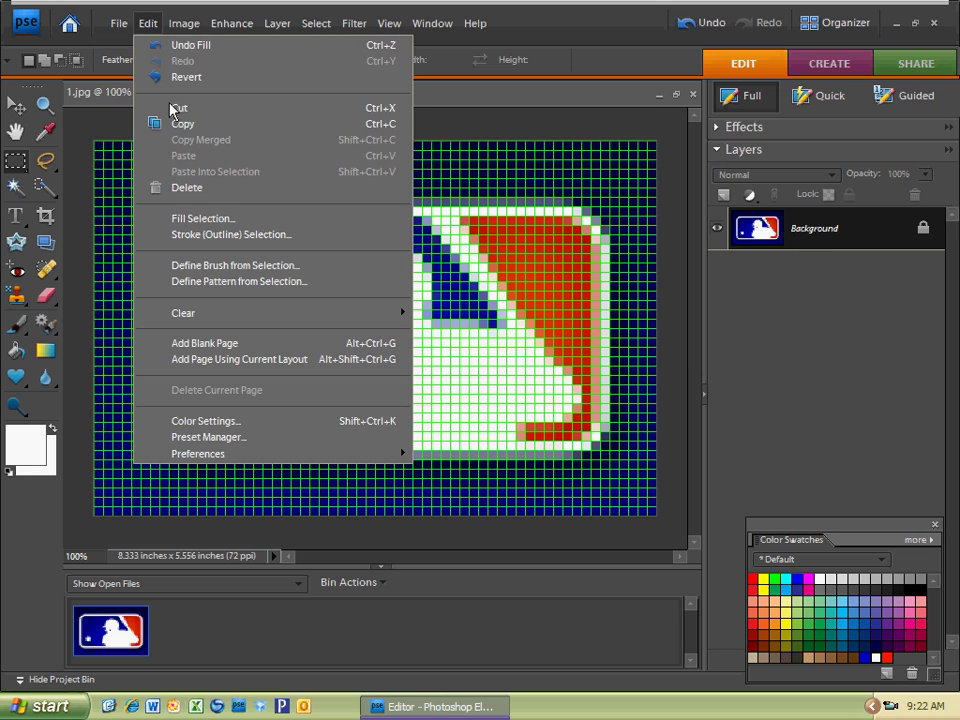
left_click(230, 270)
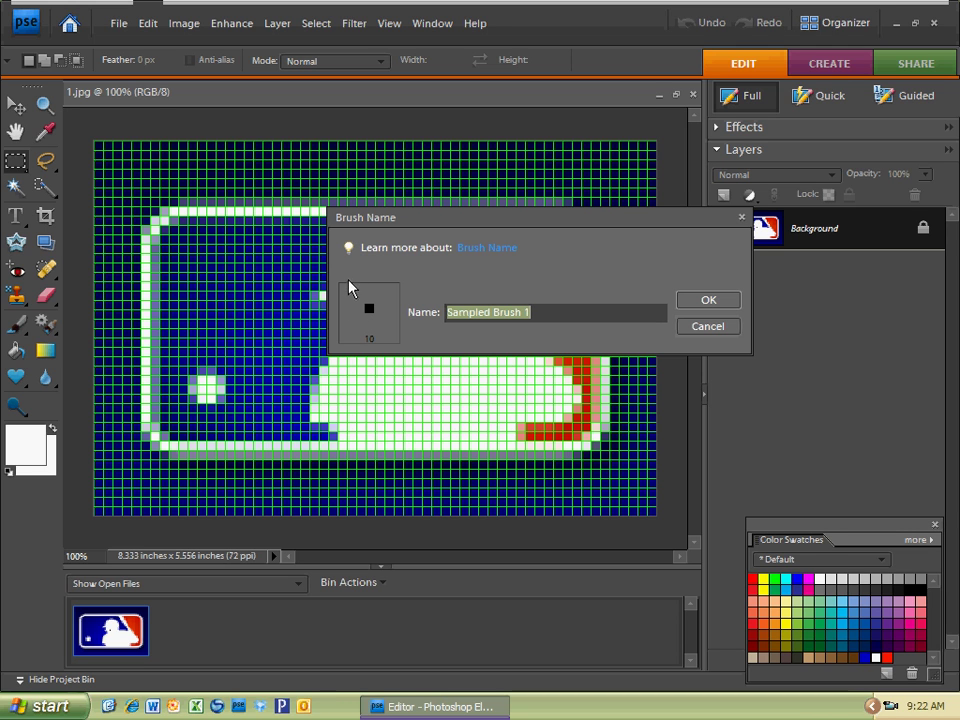
type("P")
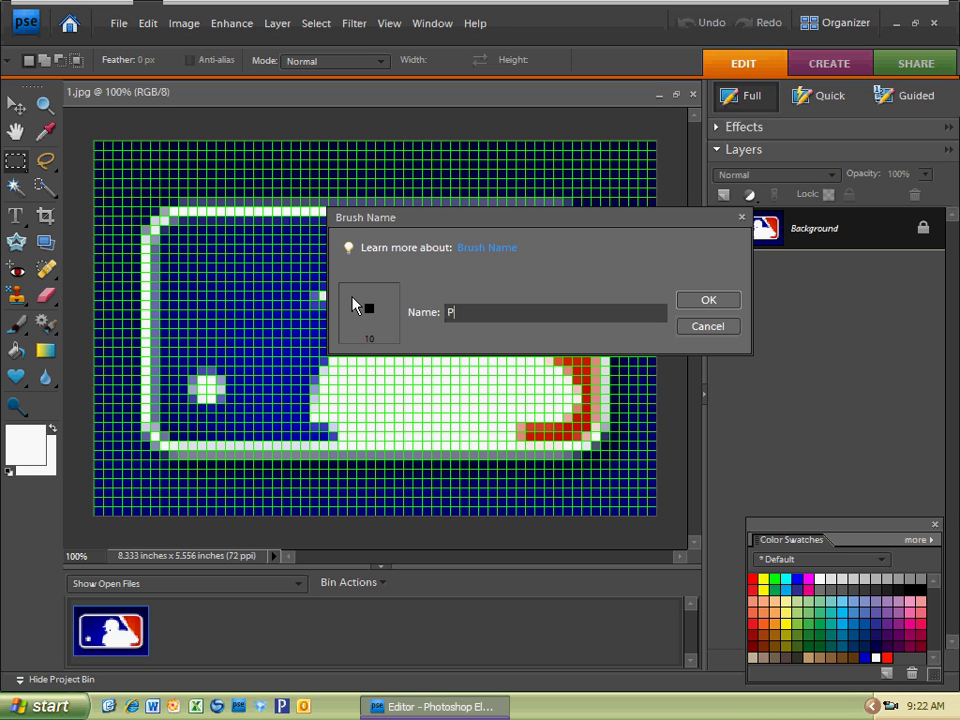
type("ixel Brush")
key("Return")
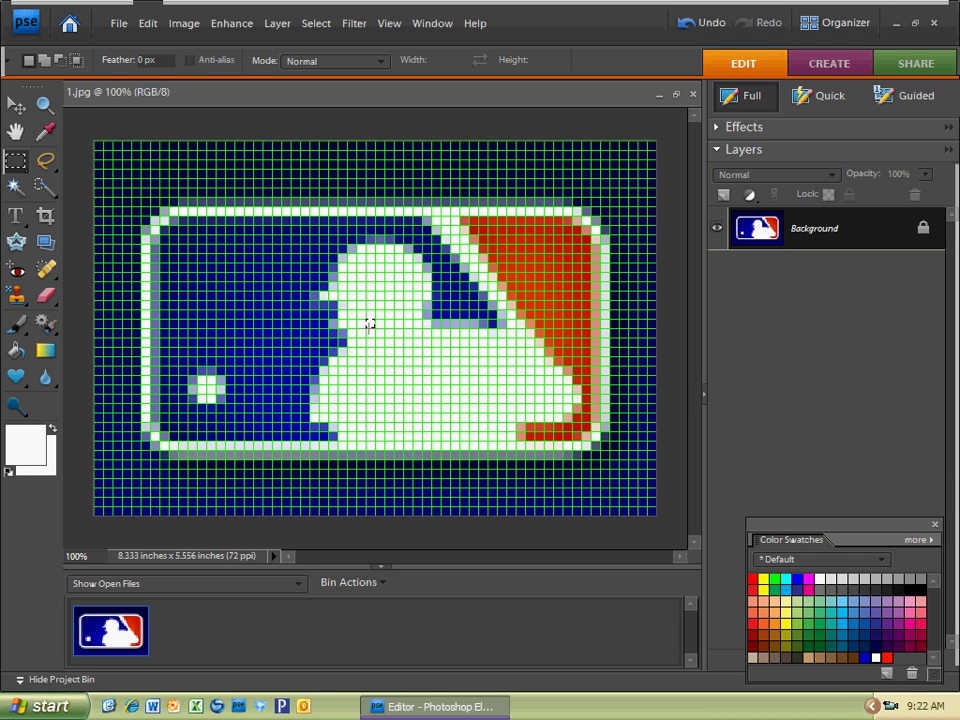
- Undo the black fill, then load the Pixel Brush preset on the Brush tool at 20 px
key("ctrl+z")
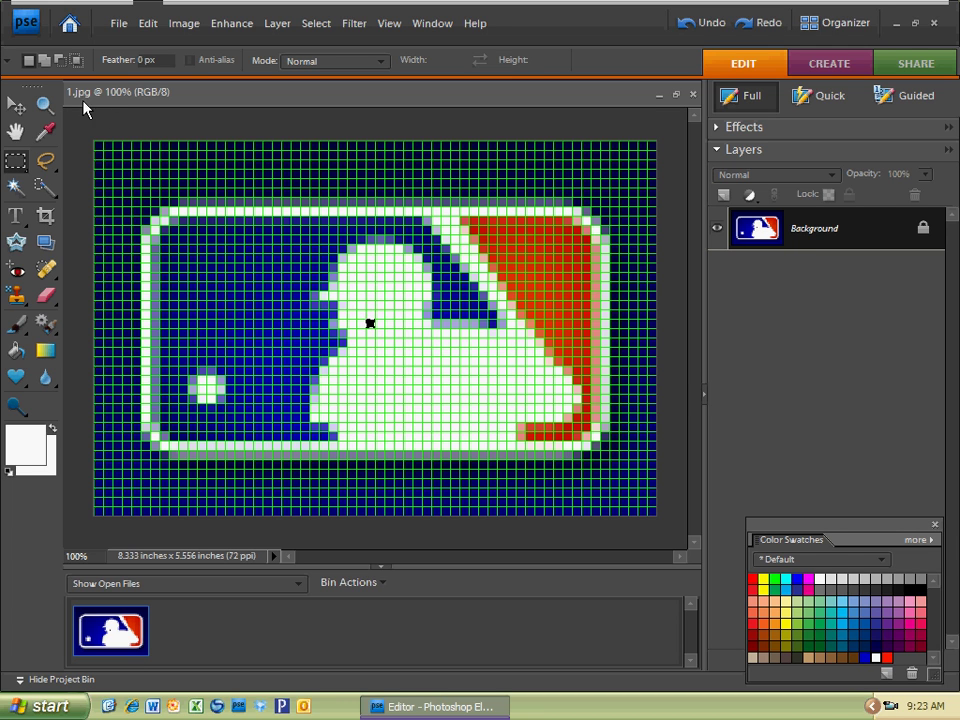
key("b")
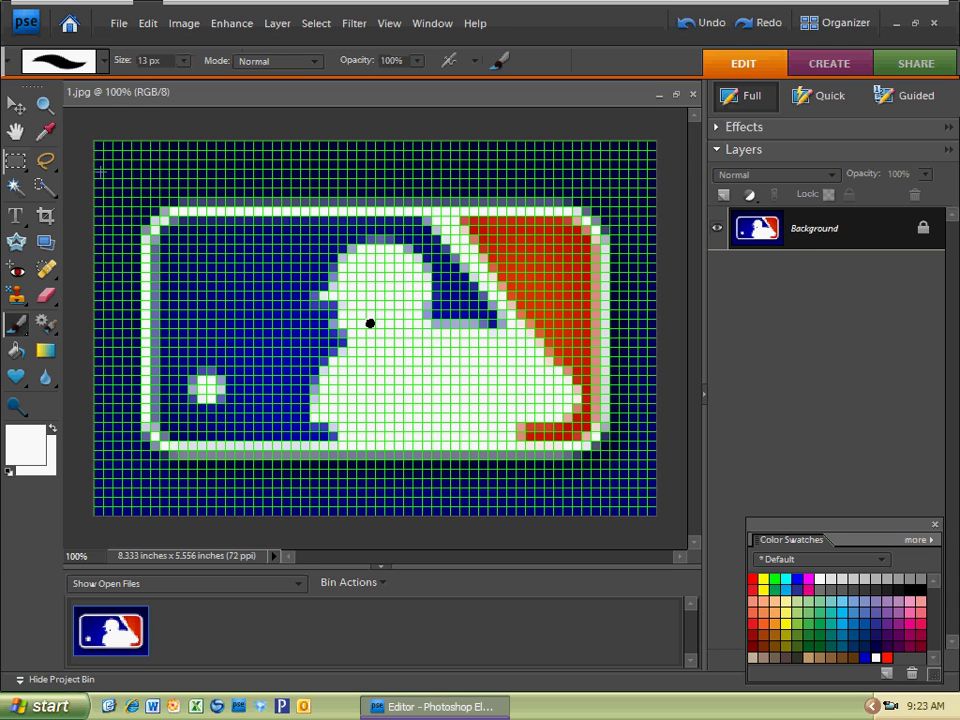
left_click(104, 61)
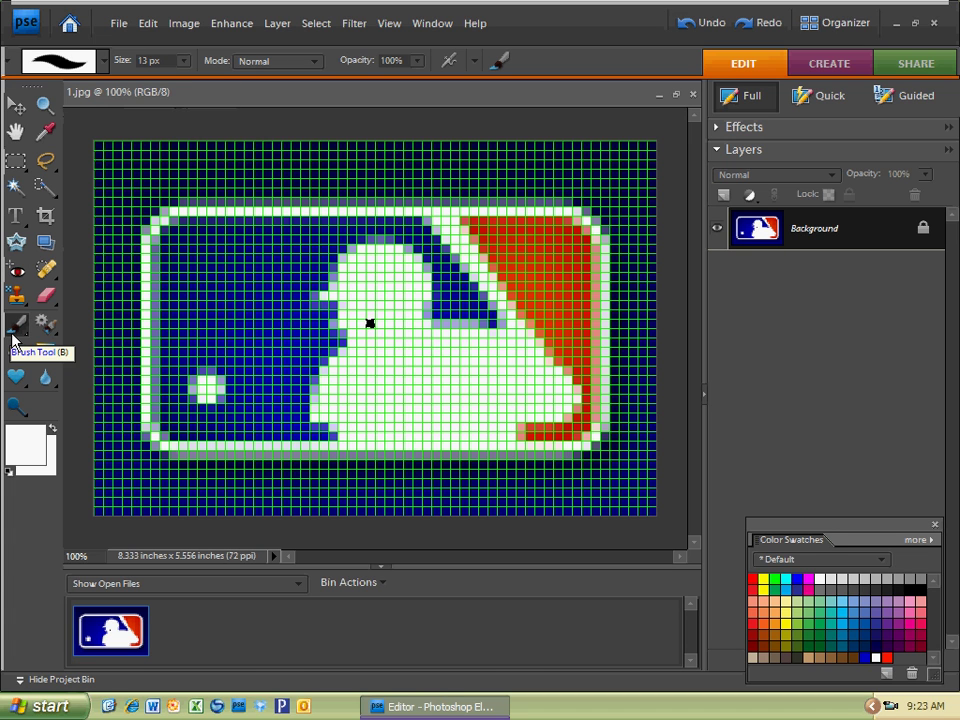
left_click(98, 63)
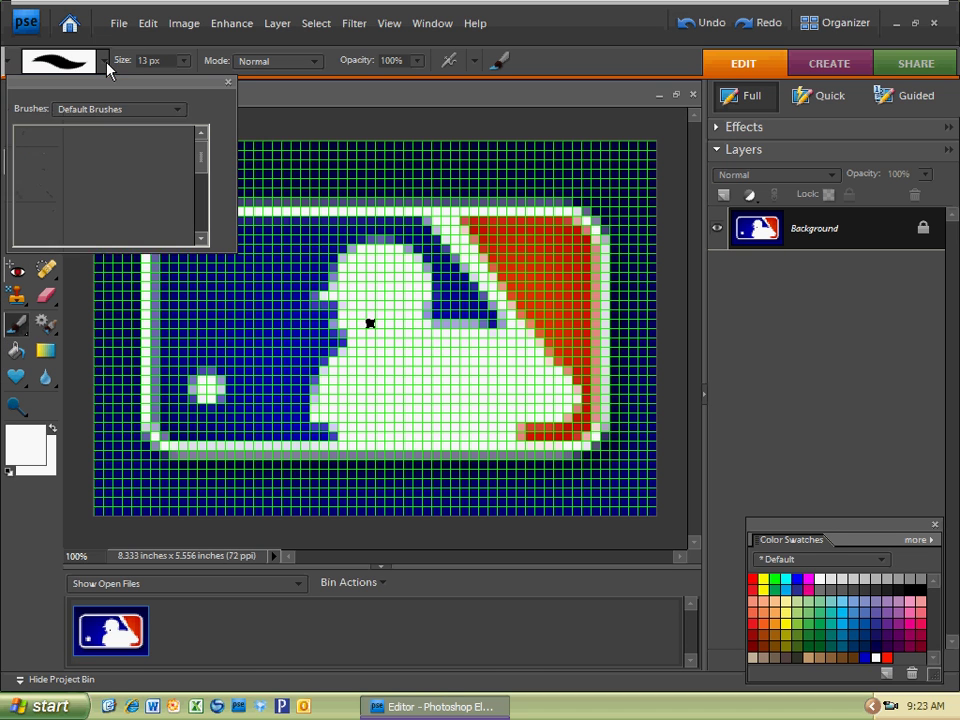
mouse_move(197, 156)
left_mouse_down()
mouse_move(195, 223)
mouse_move(182, 236)
left_mouse_up()
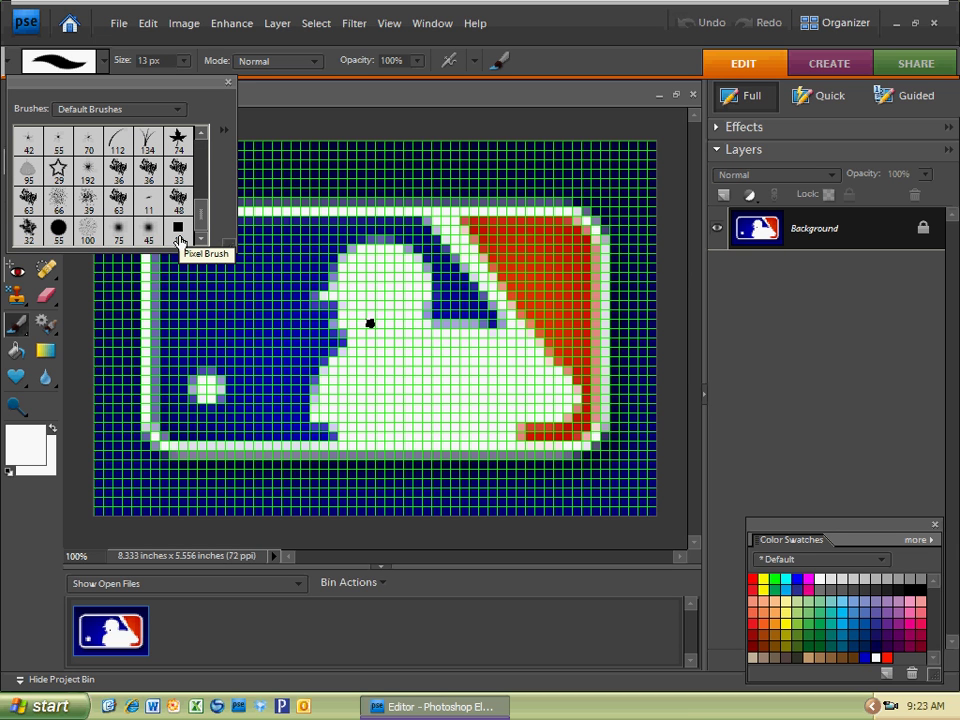
left_click(179, 230)
left_click(179, 238)
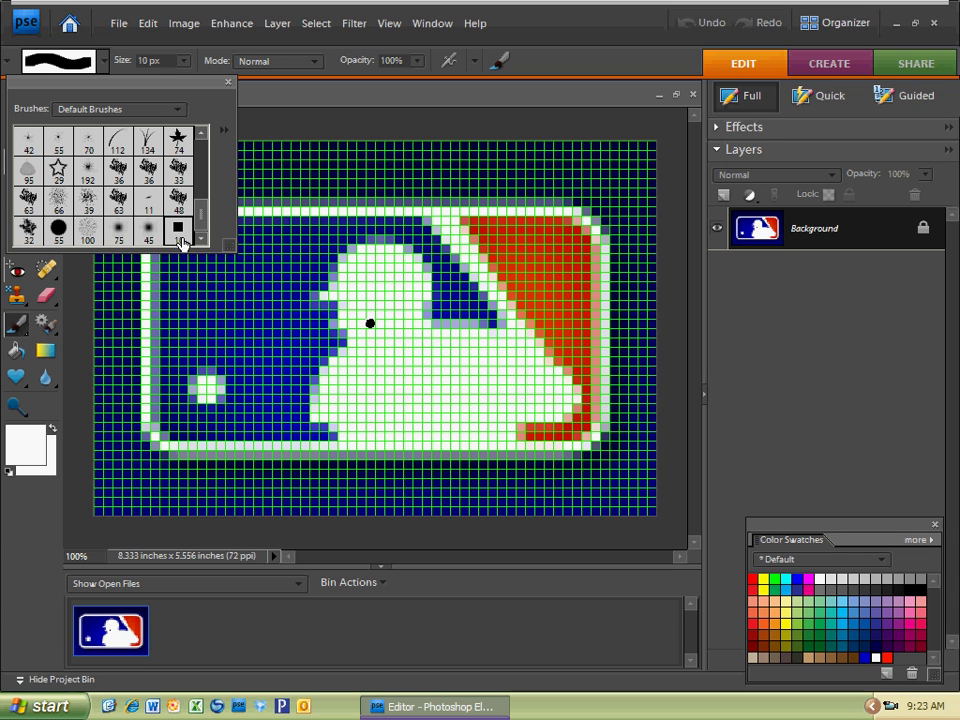
left_click(330, 94)
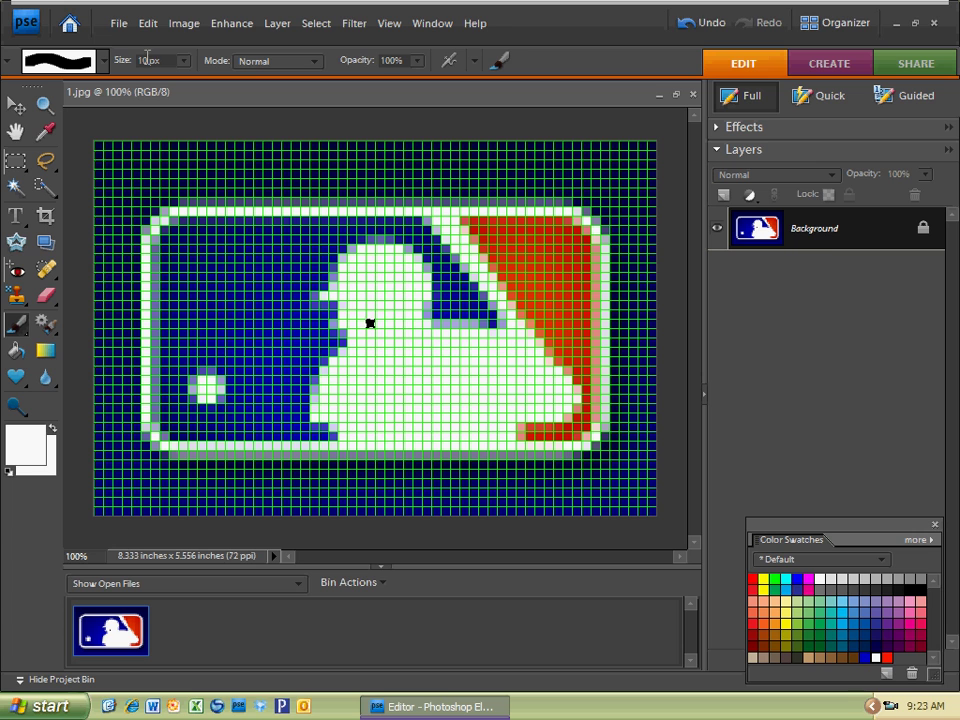
left_click_drag(118, 80, 115, 80)
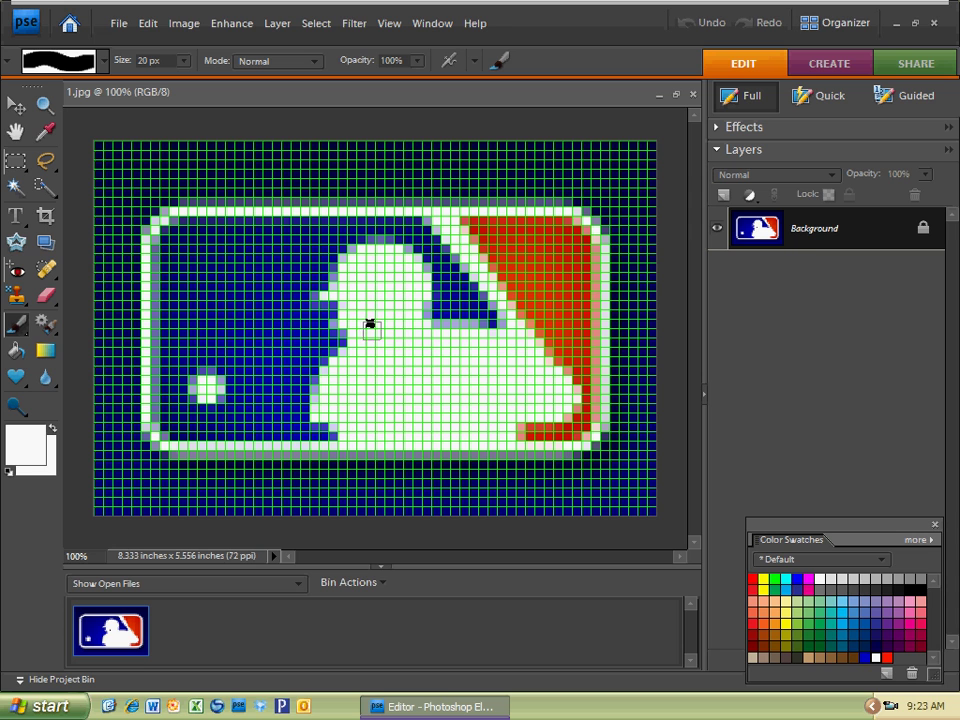
- Dab one white Pixel Brush cell inside the batter figure
left_click(331, 384)
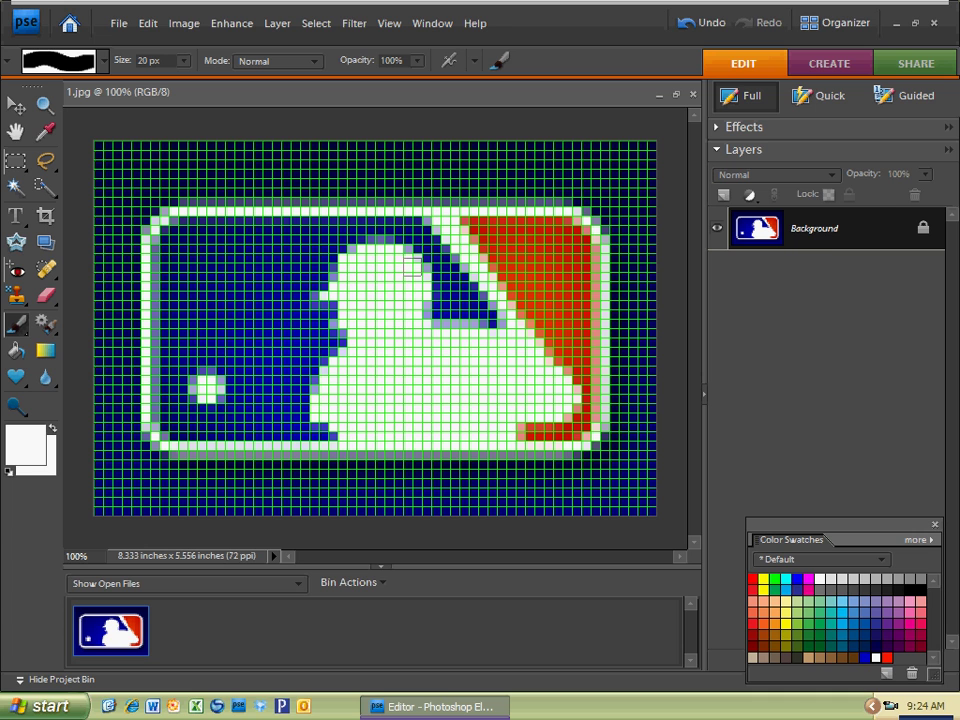
- With the blue swatch, paint full-width blue lines across the top three rows above the logo
left_click(865, 656)
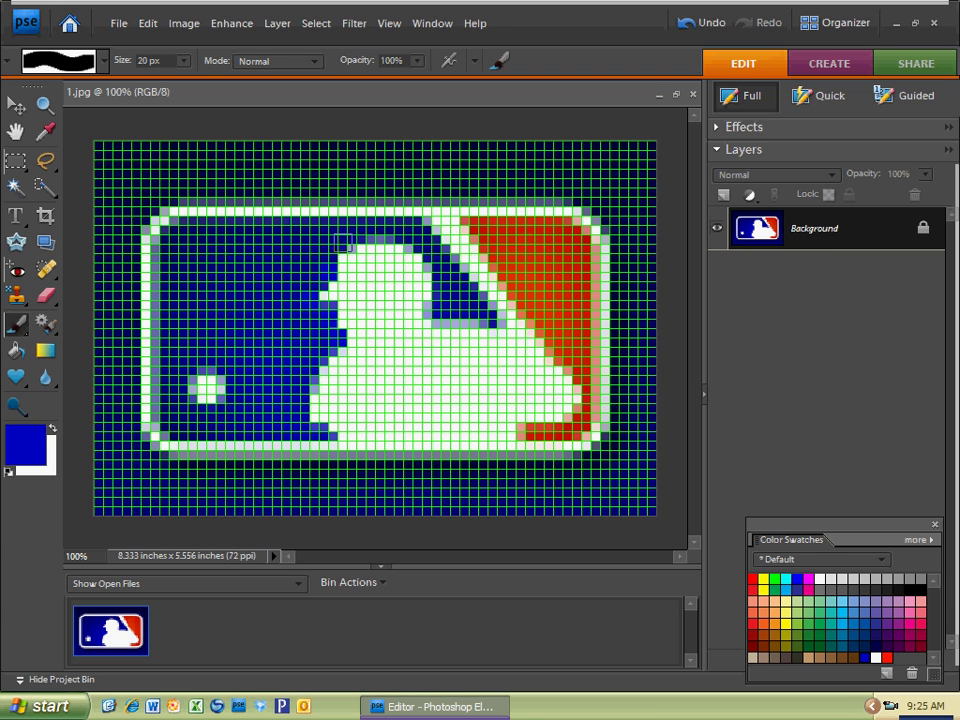
left_click(346, 243)
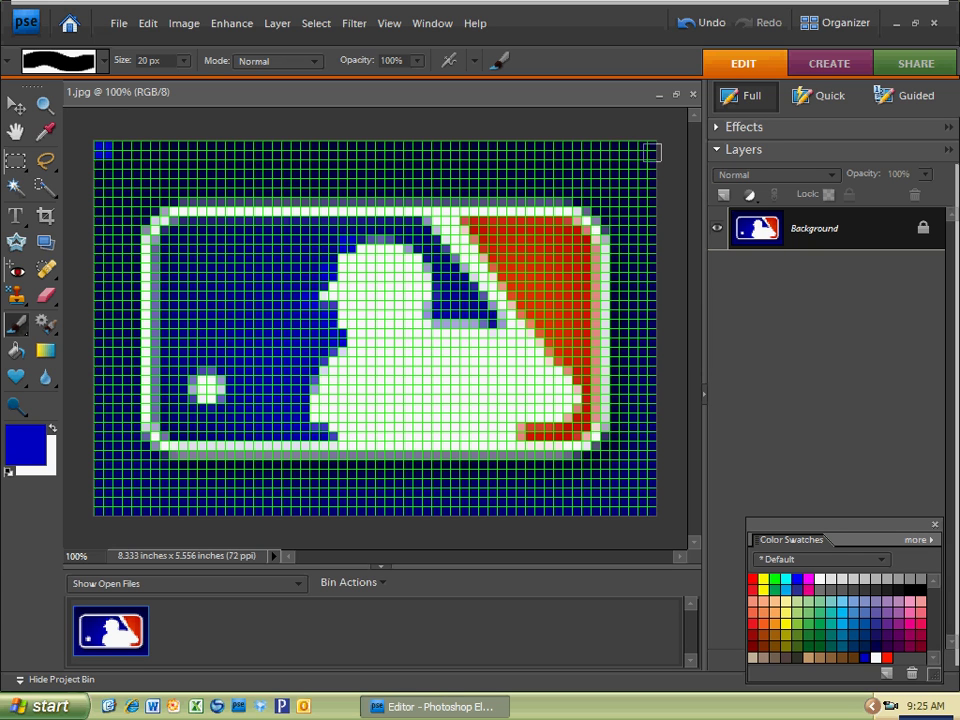
left_click(648, 151, "shift")
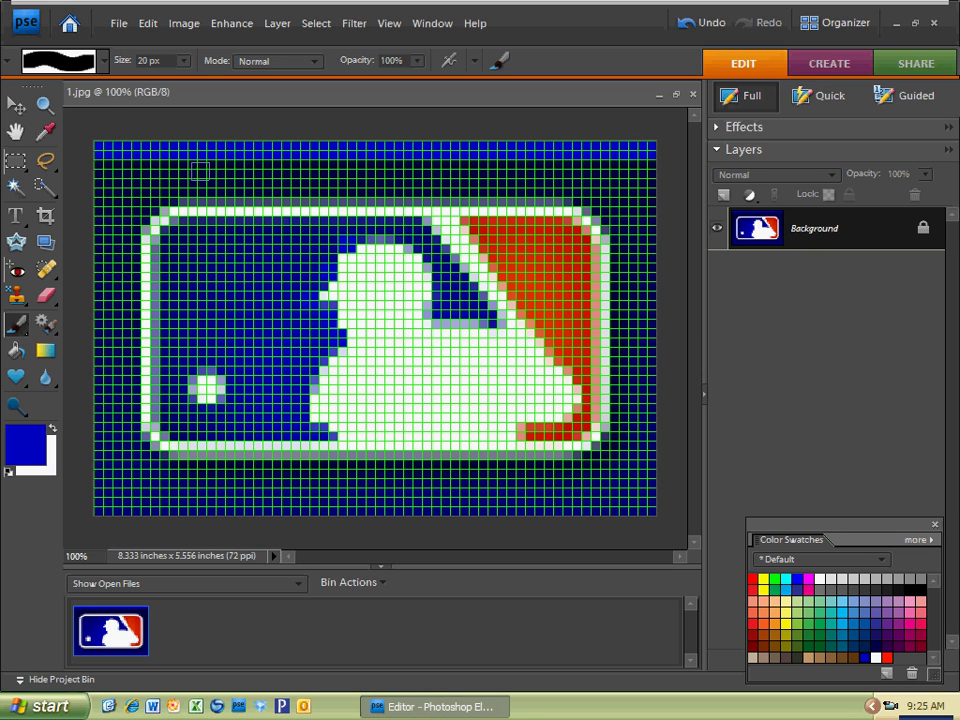
left_click(99, 165)
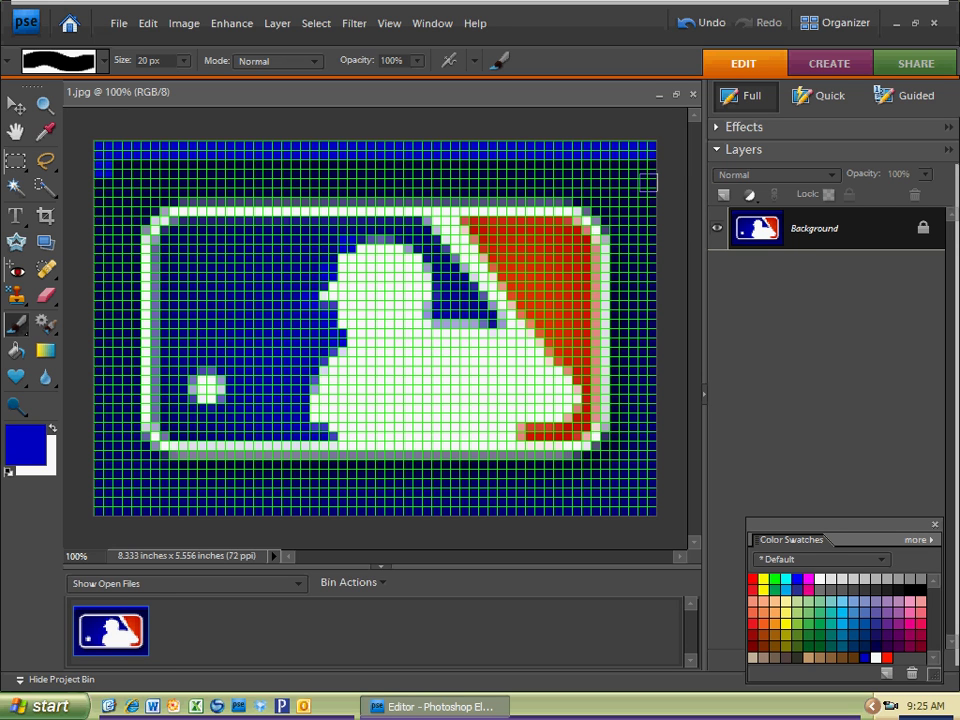
left_click(651, 166, "shift")
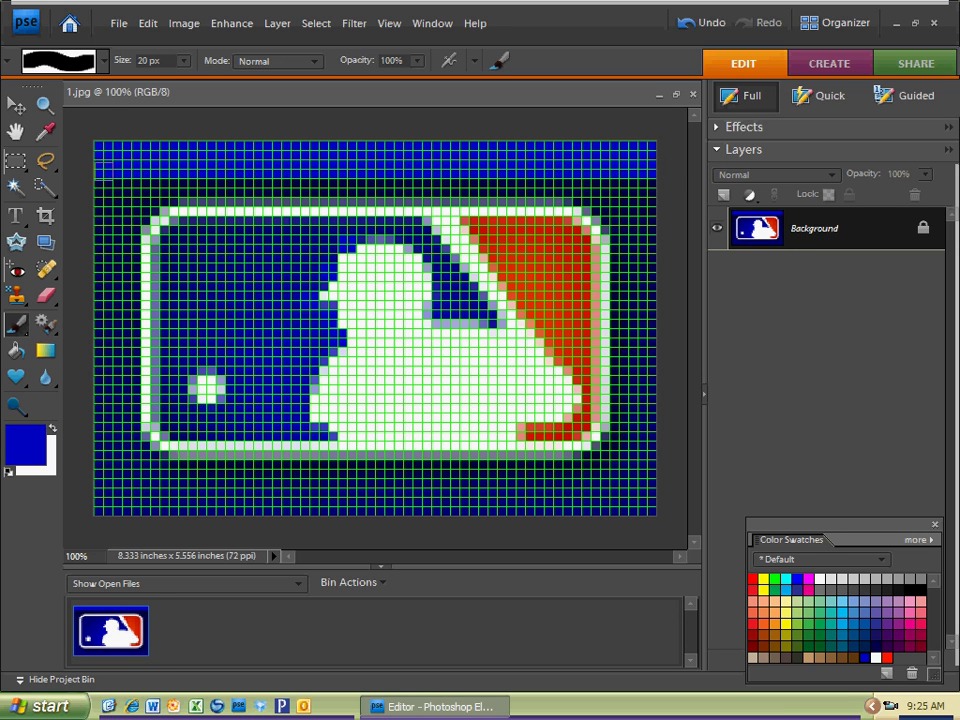
left_click(97, 185)
left_click(650, 194, "shift")
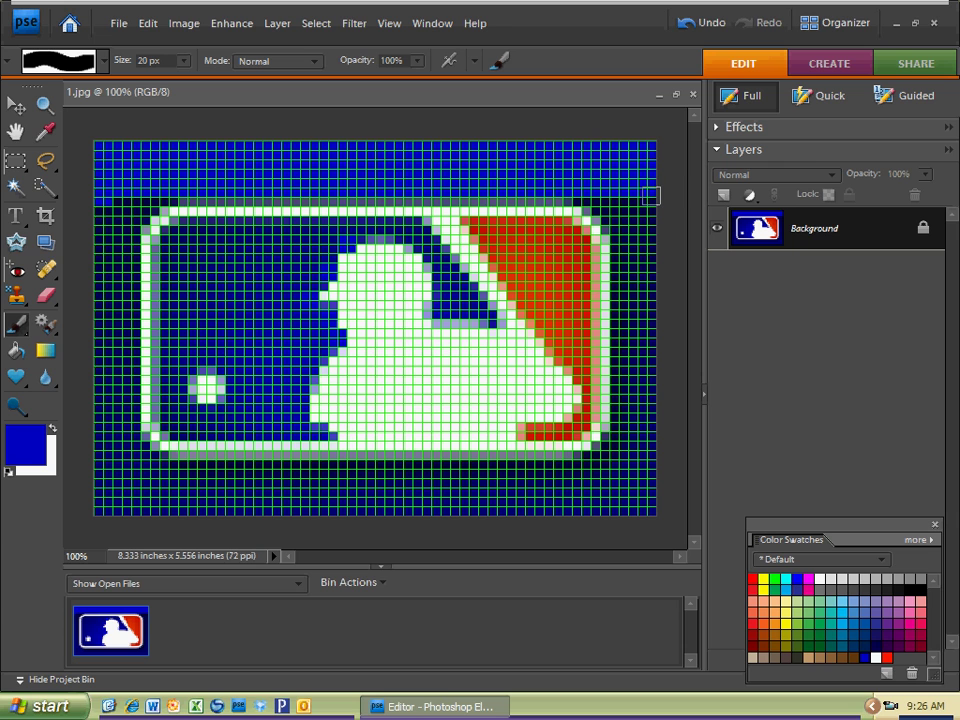
left_click(650, 195, "shift")
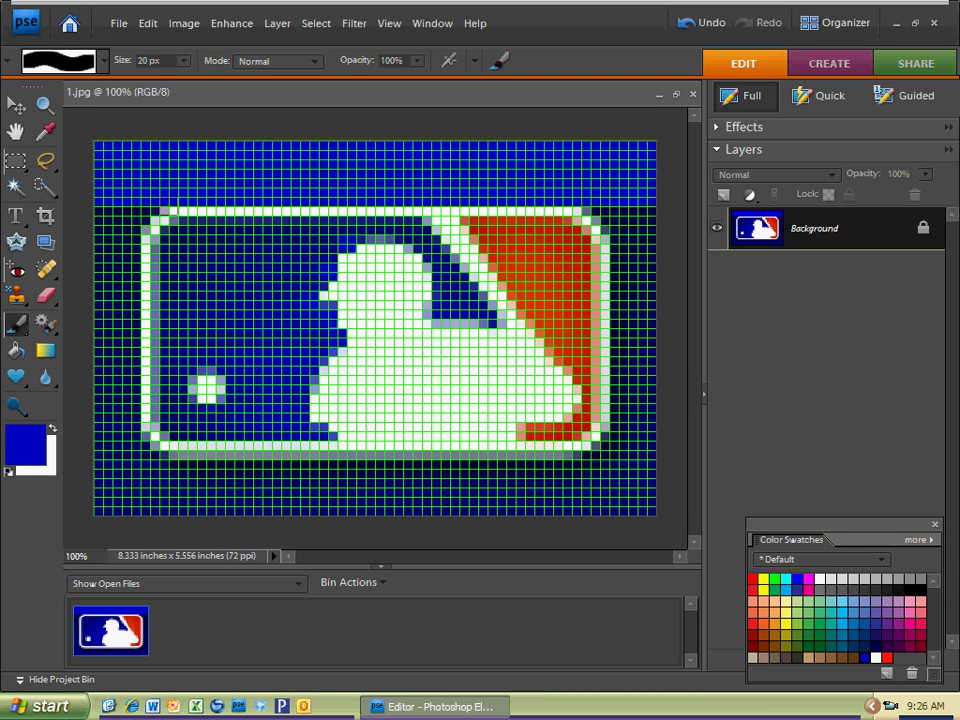
- Recolour the top-left white border cells dark blue
left_click(876, 657)
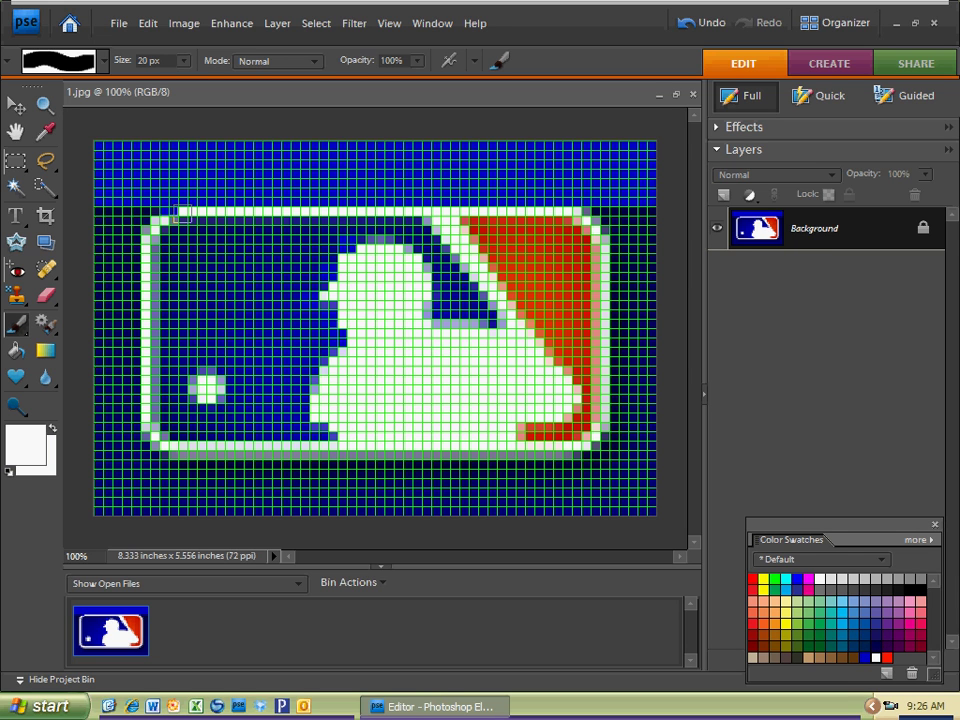
left_click(866, 654)
left_click(188, 227)
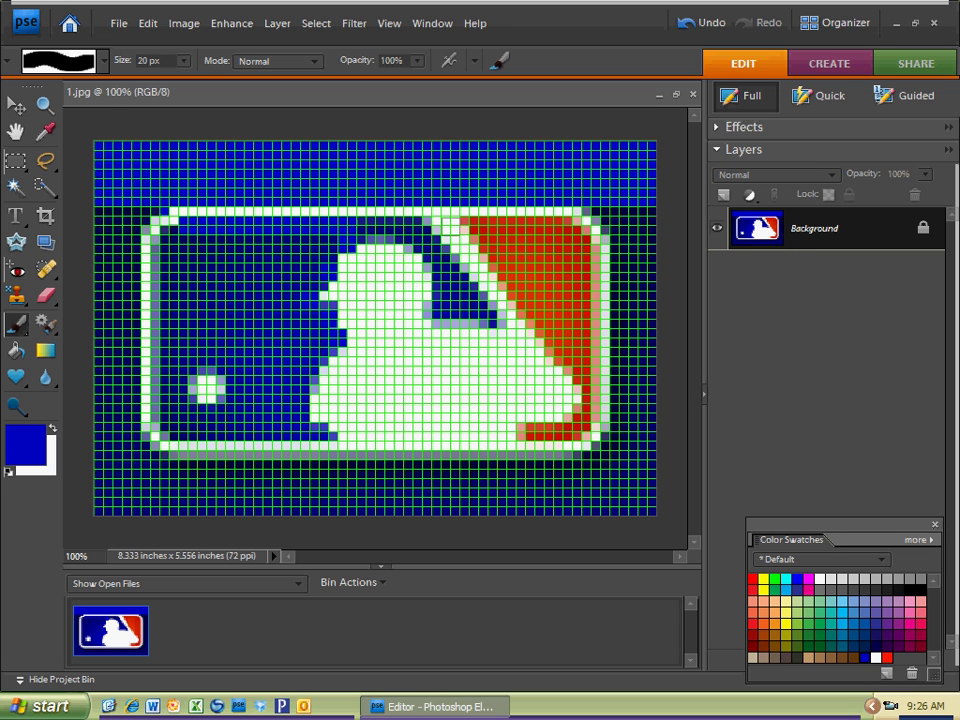
- Try brighter red on the upper wedge, undo it, and paint the wedge's top-edge cells white
left_click(886, 657)
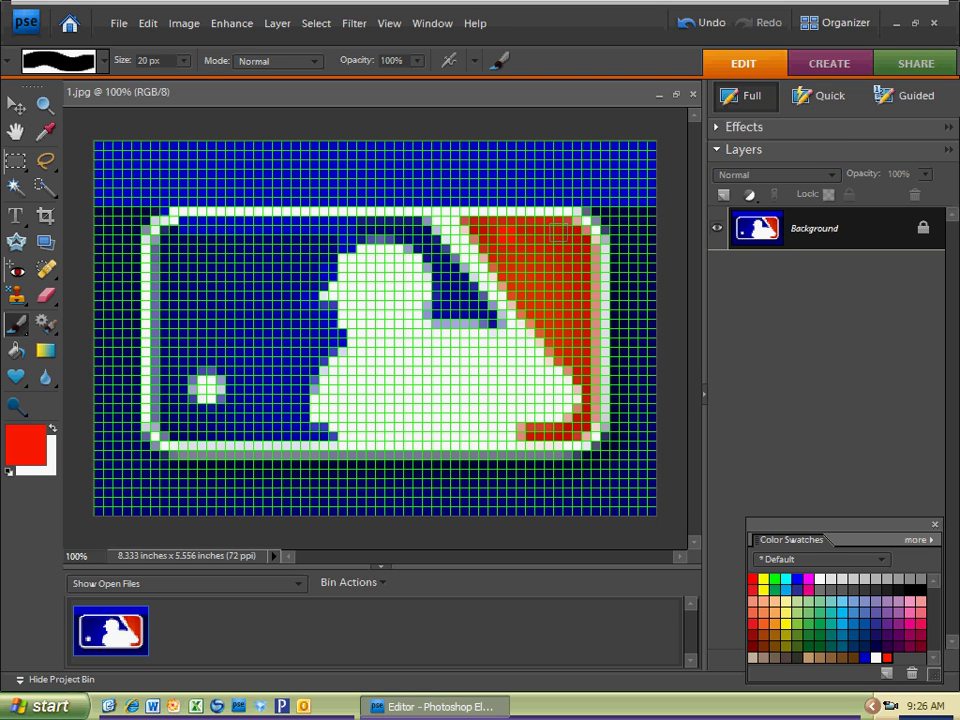
left_click_drag(545, 235, 567, 236)
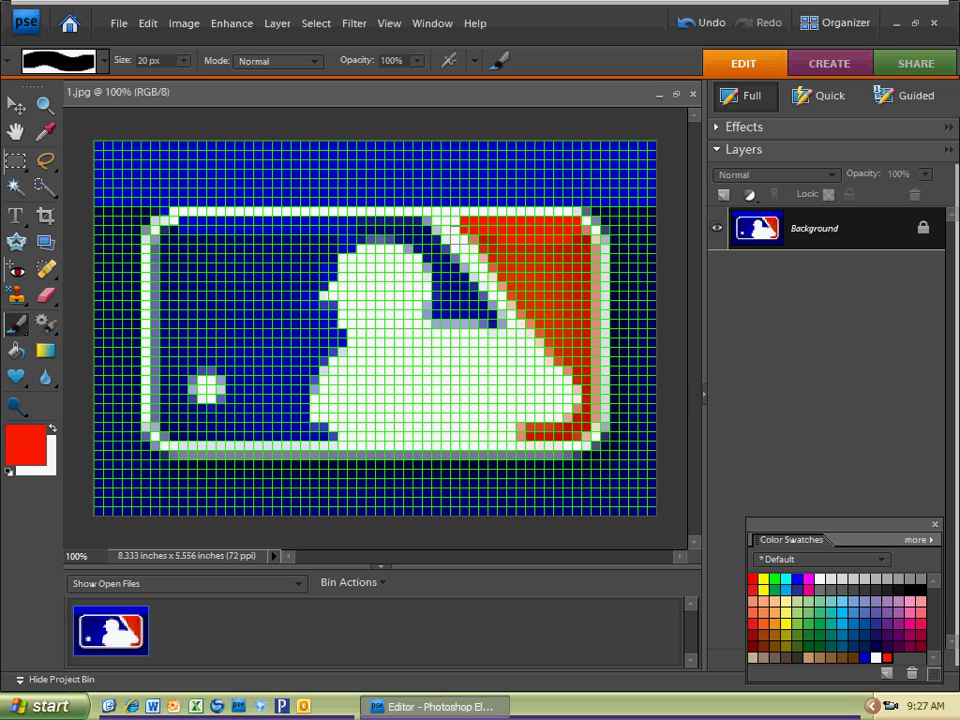
key("ctrl+z")
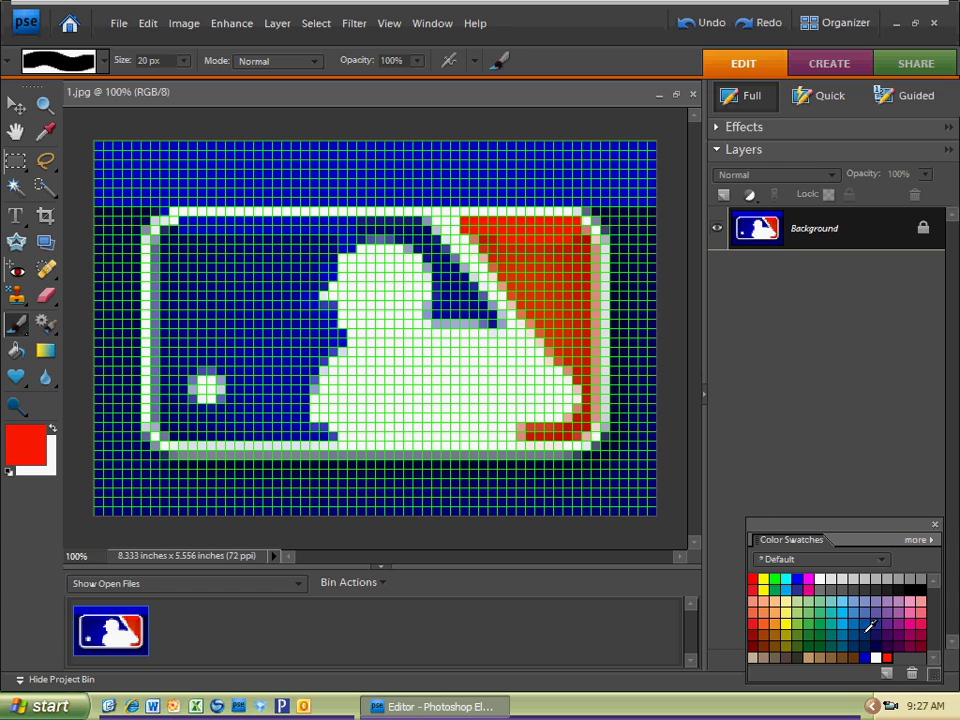
left_click(879, 657)
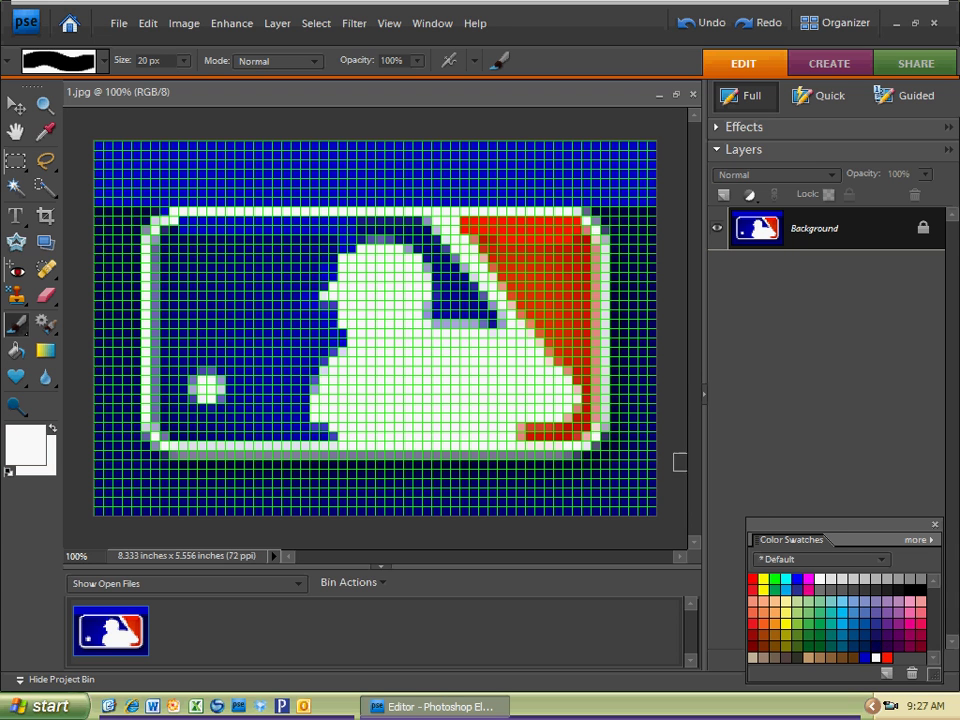
left_click(452, 236)
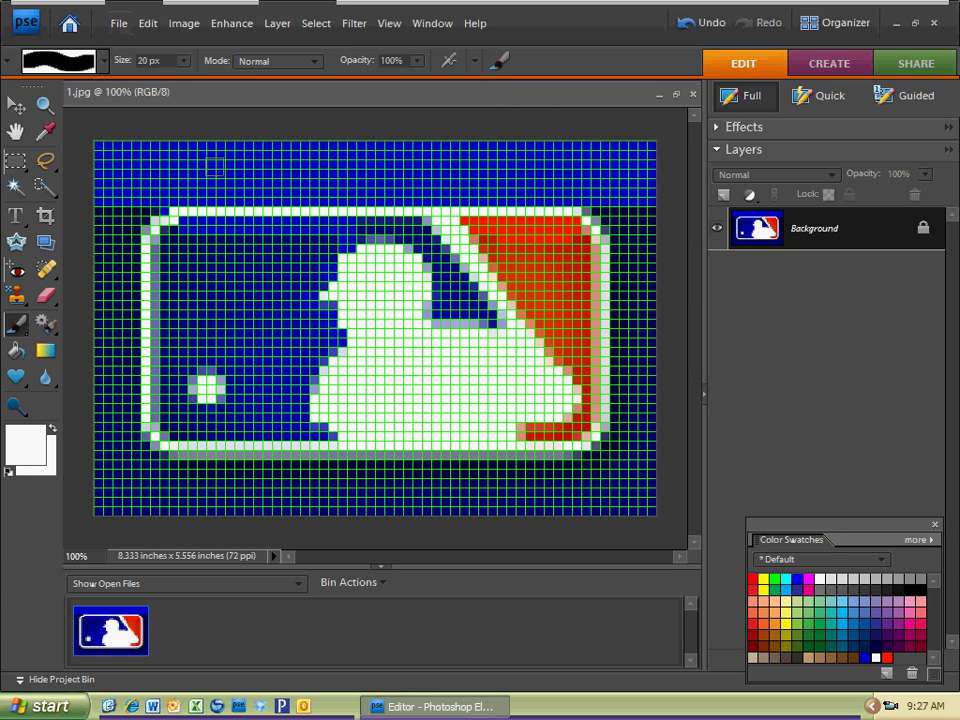
- Save as MLB LEGOS.jpg in My Documents at maximum JPEG quality, accepting the version warning
left_click(118, 23)
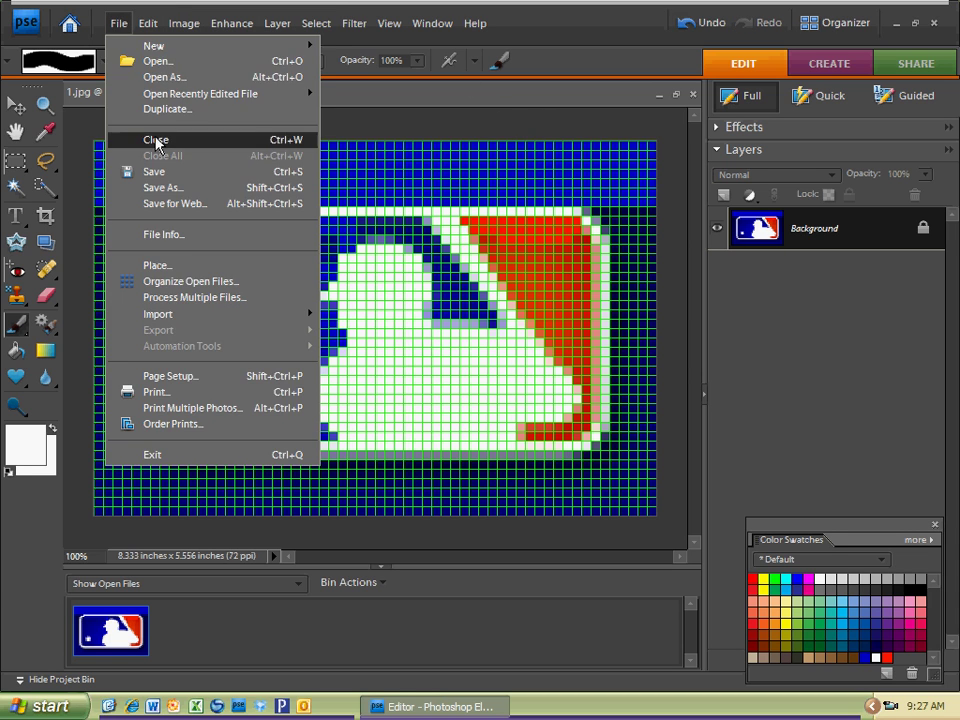
left_click(190, 187)
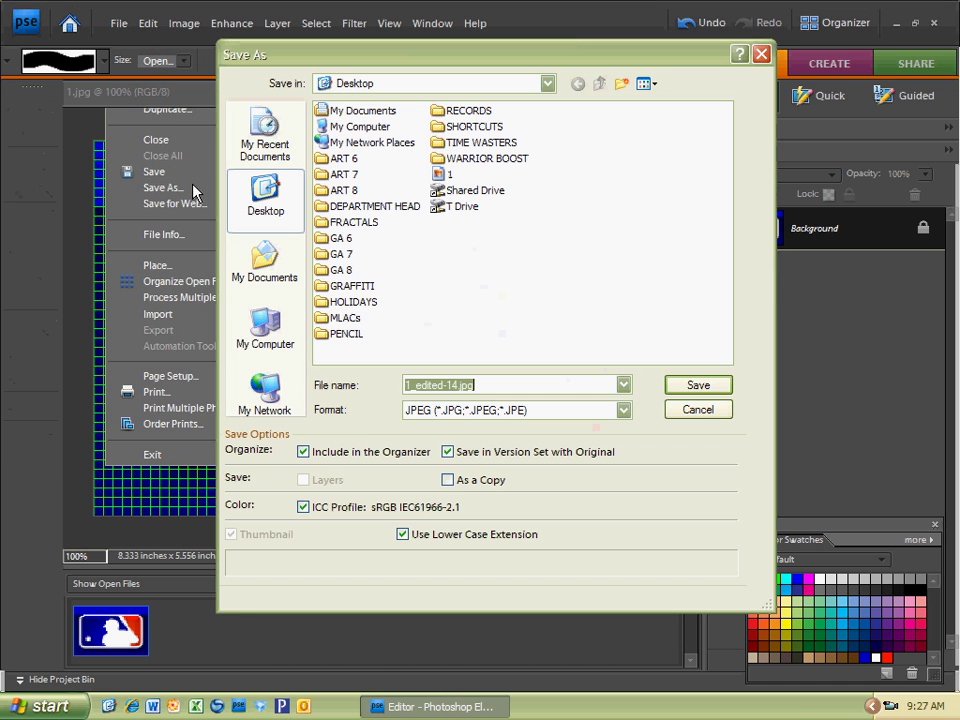
left_click(265, 258)
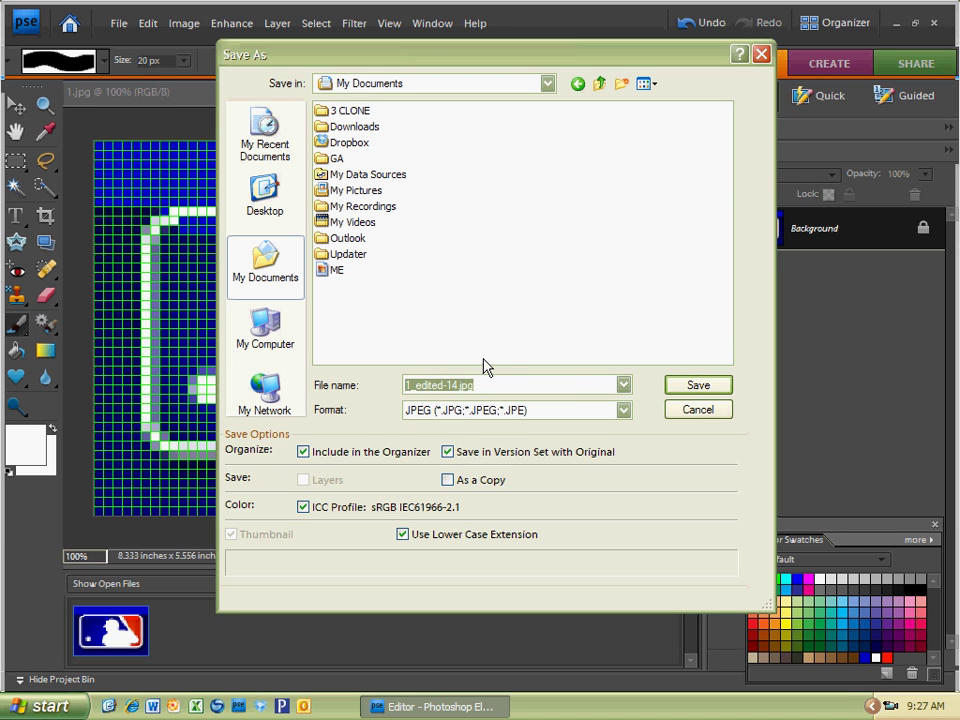
type("MLB LEGOS")
left_click(716, 395)
left_click(537, 391)
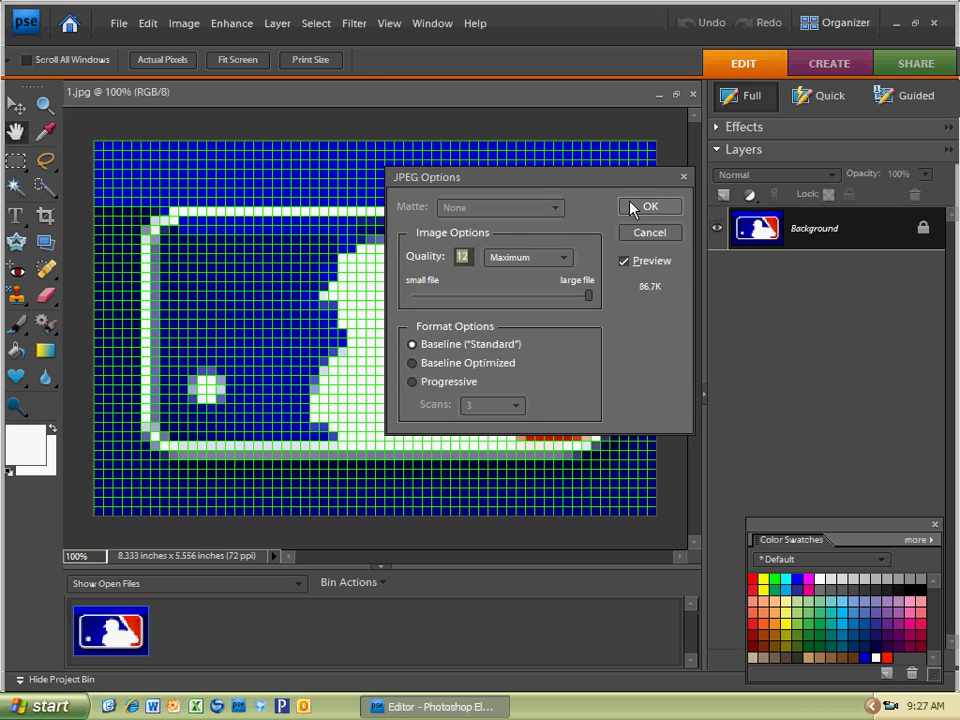
left_click(648, 207)
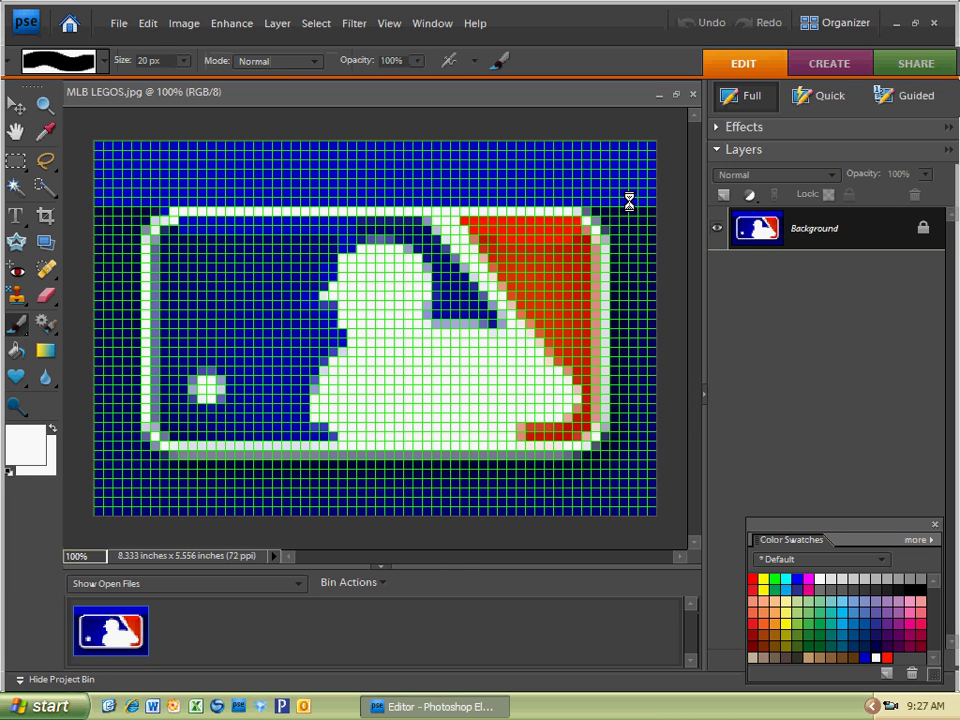